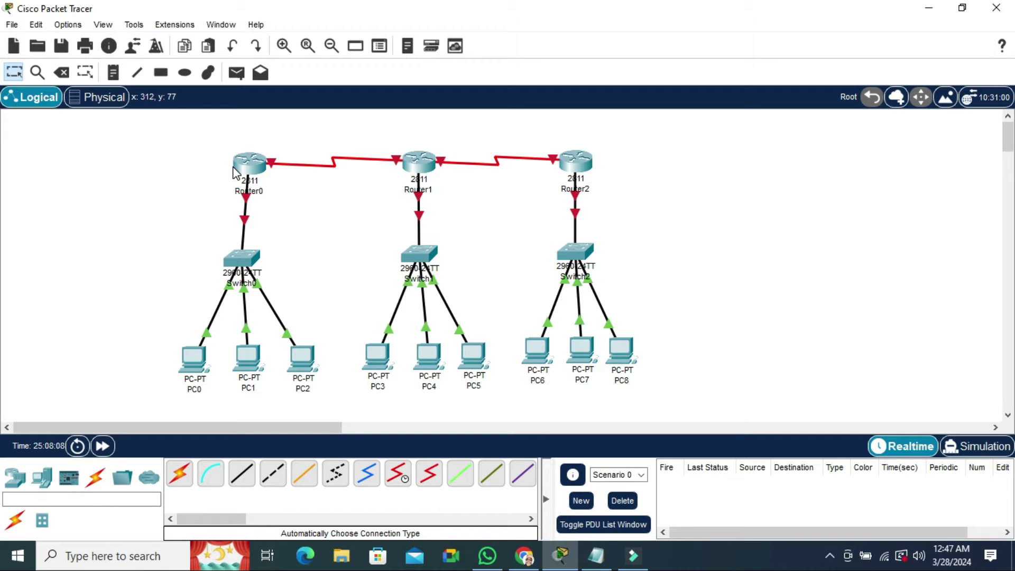
Check Router0's IOS boot text, close its window, then open Options > Preferences
click(256, 167)
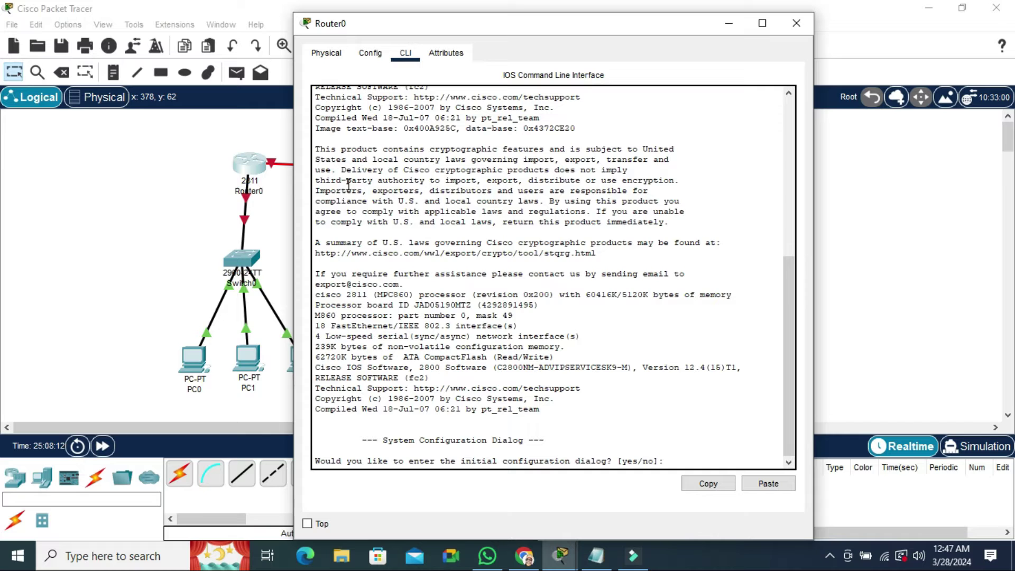
mouse_move(346, 182)
mouse_down()
mouse_move(471, 336)
mouse_move(579, 410)
mouse_up()
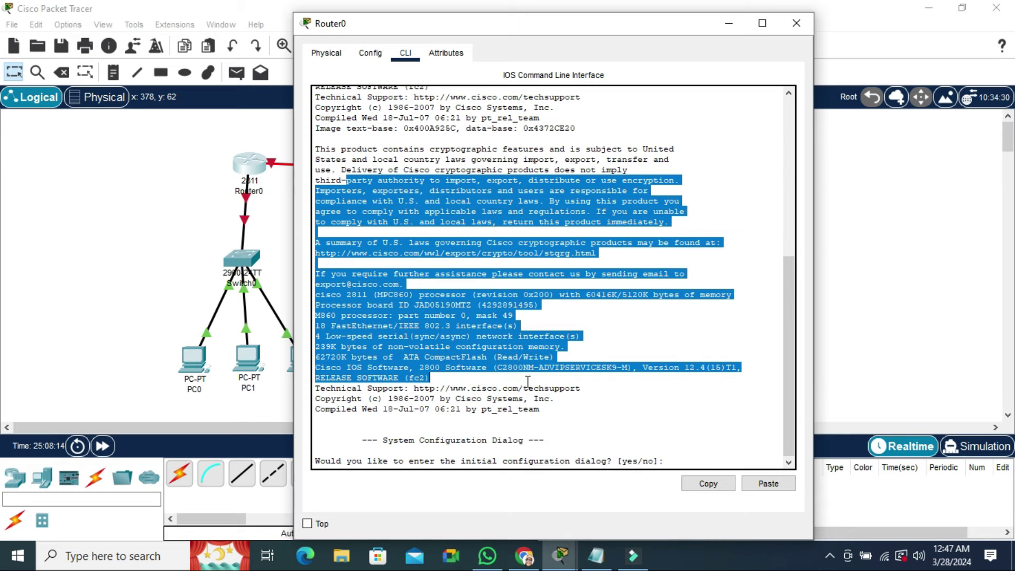
click(578, 409)
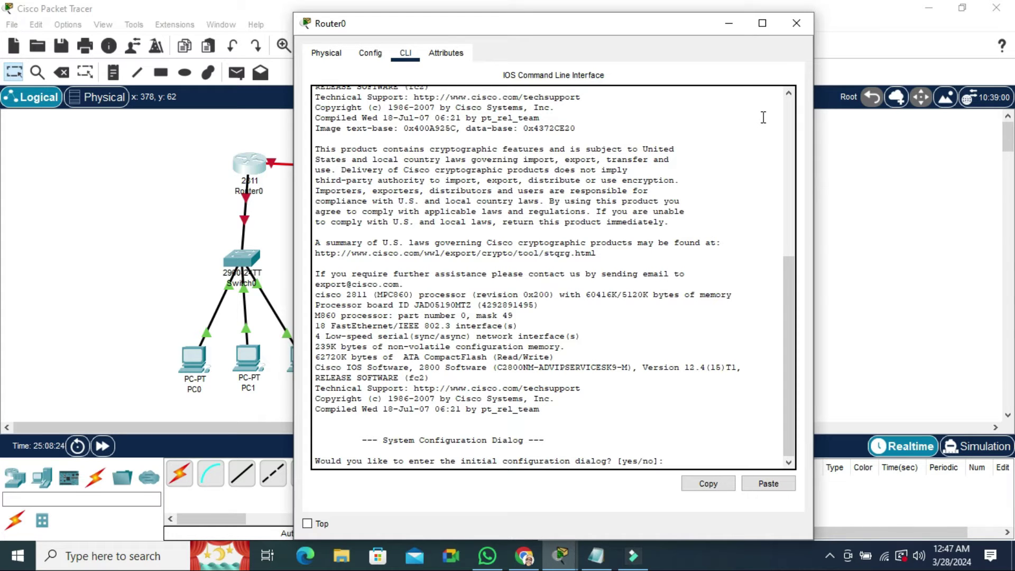
click(798, 26)
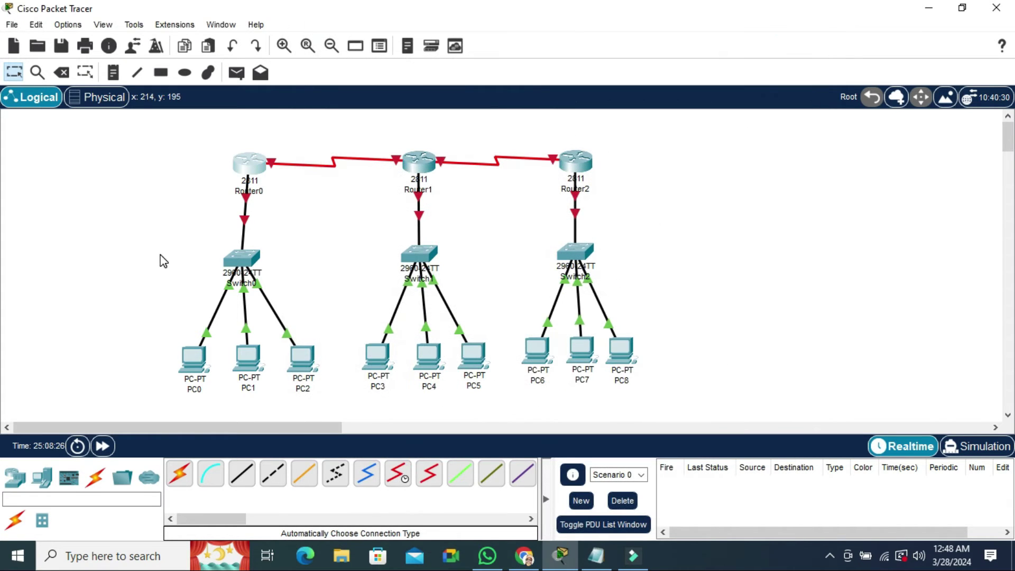
click(68, 25)
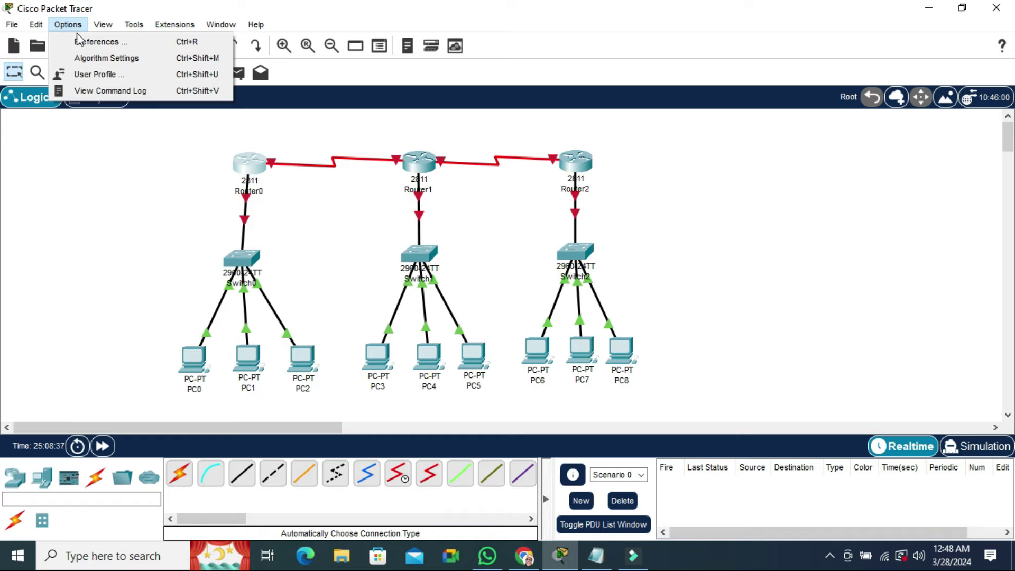
click(100, 42)
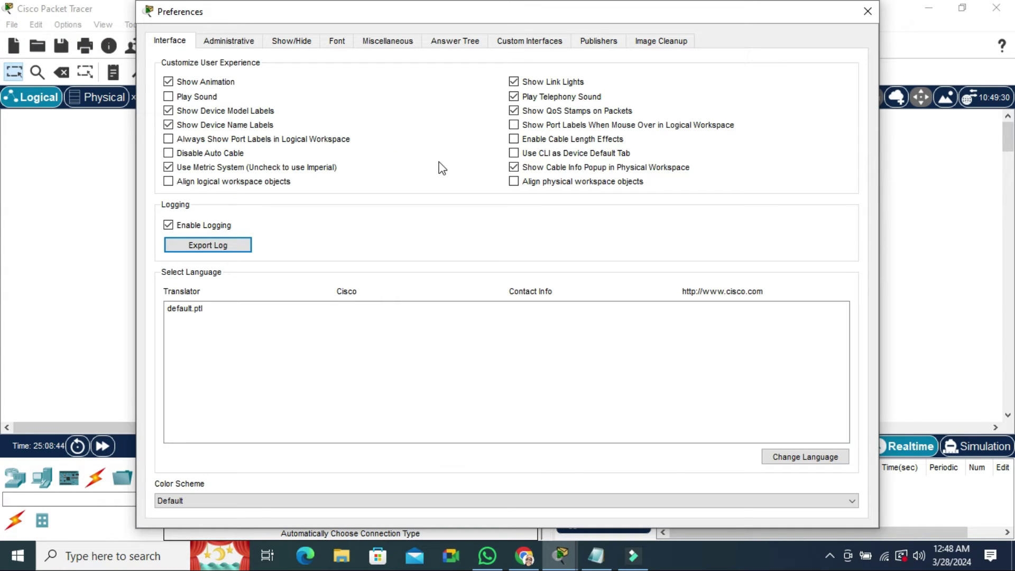
Set the CLI font size to 14 on the Font tab, apply, and close Preferences
click(337, 41)
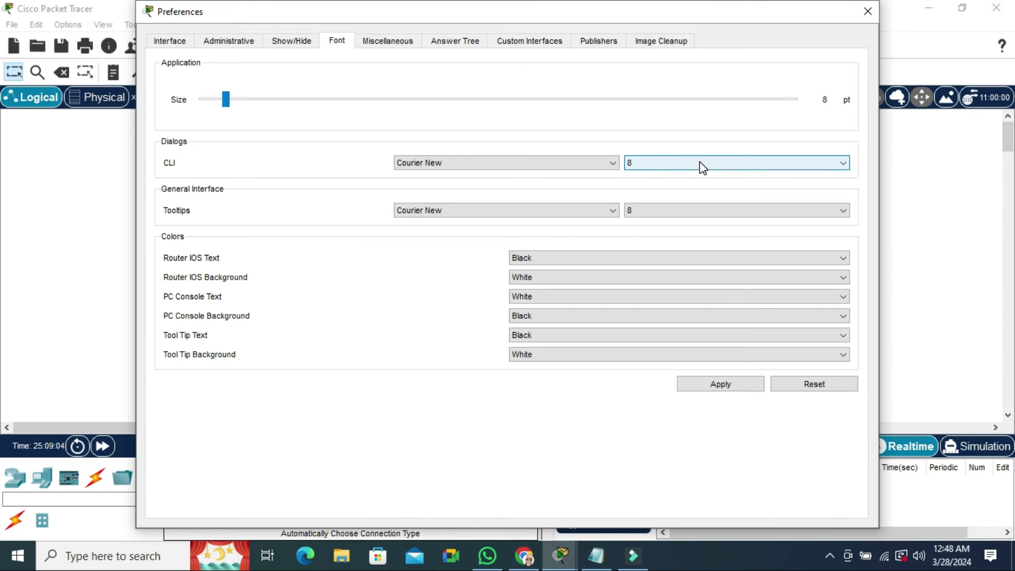
click(707, 162)
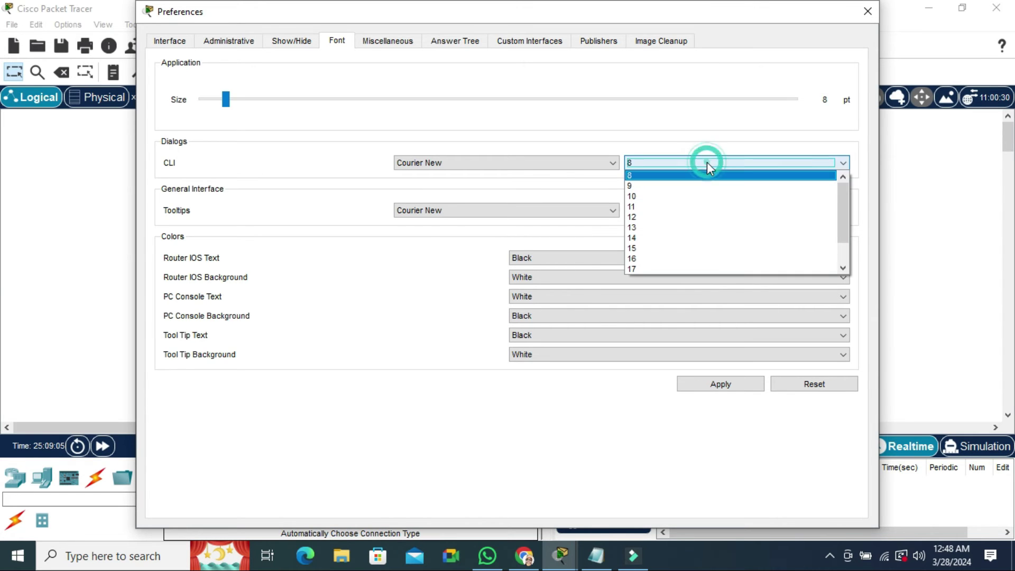
click(644, 238)
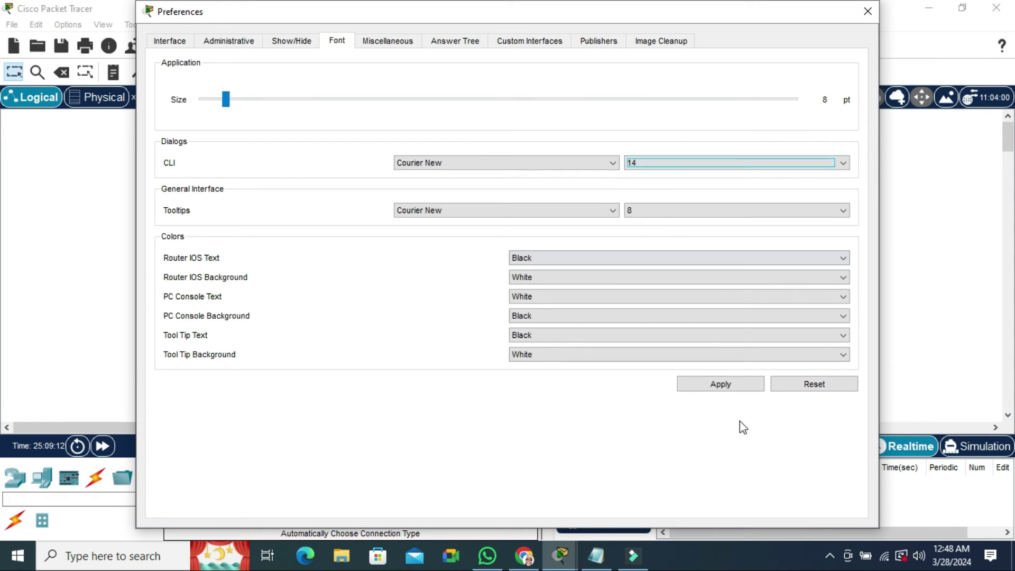
click(720, 384)
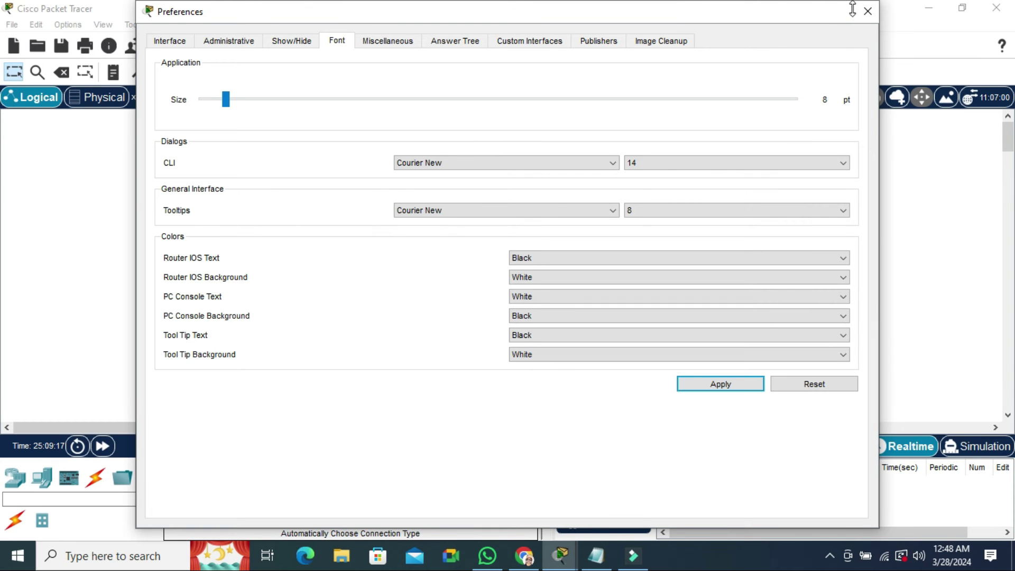
click(869, 14)
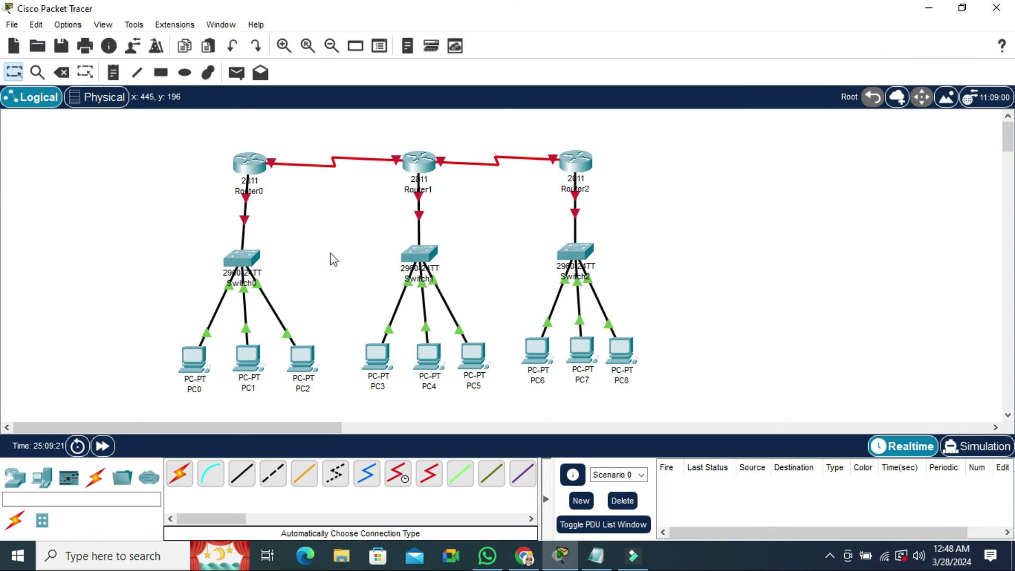
Reopen Router0's CLI and select part of the enlarged 14-pt IOS text
click(249, 164)
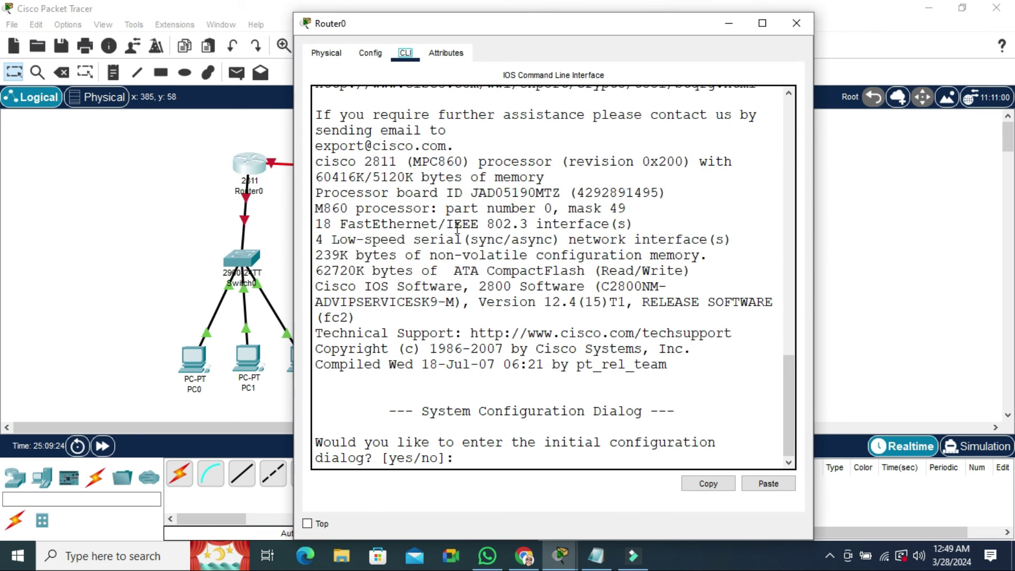
mouse_move(350, 208)
mouse_down()
mouse_move(637, 315)
mouse_move(721, 363)
mouse_up()
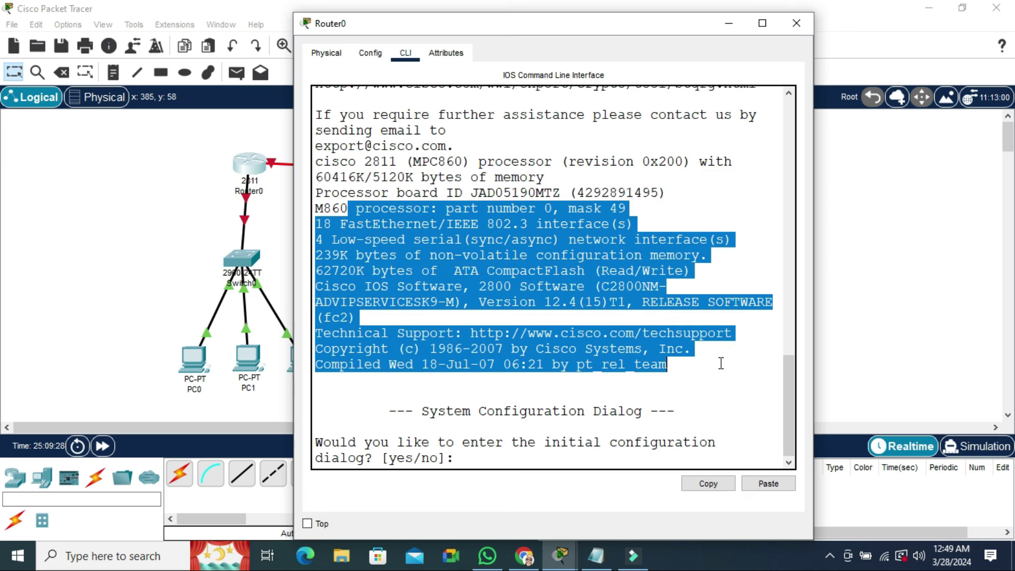